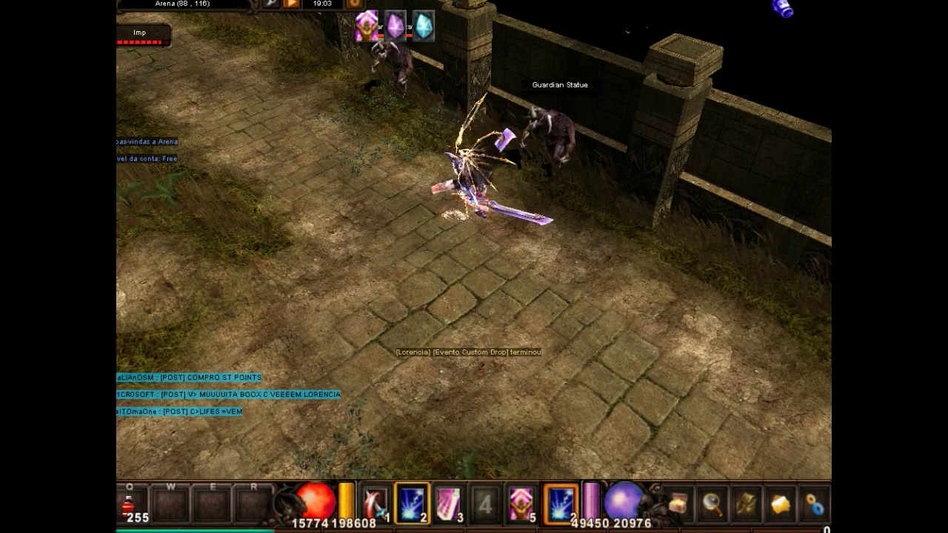
# Switch to the desktop, move the RecKey folder to the middle of it and open the folder.
pyautogui.hotkey('alt', 'Tab')
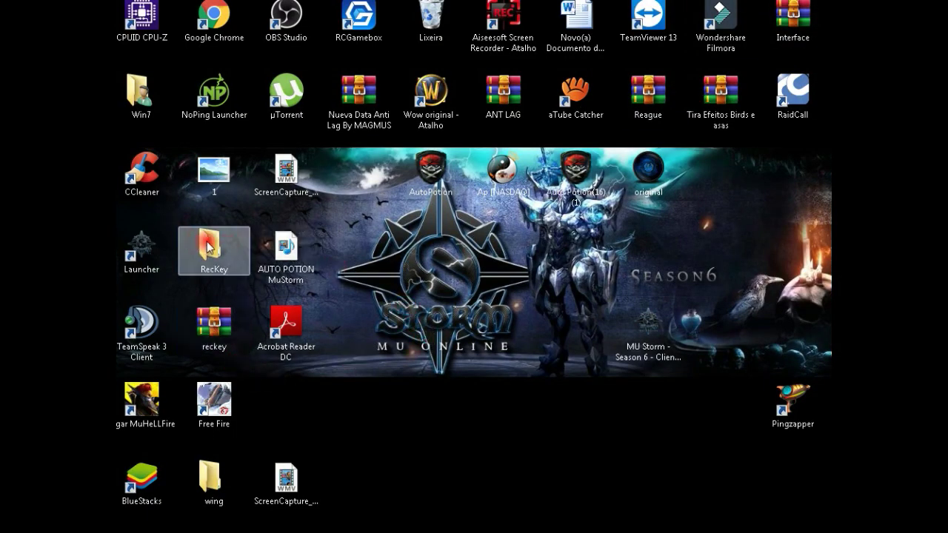
pyautogui.moveTo(210, 249); pyautogui.dragTo(493, 326)
pyautogui.doubleClick(492, 326)
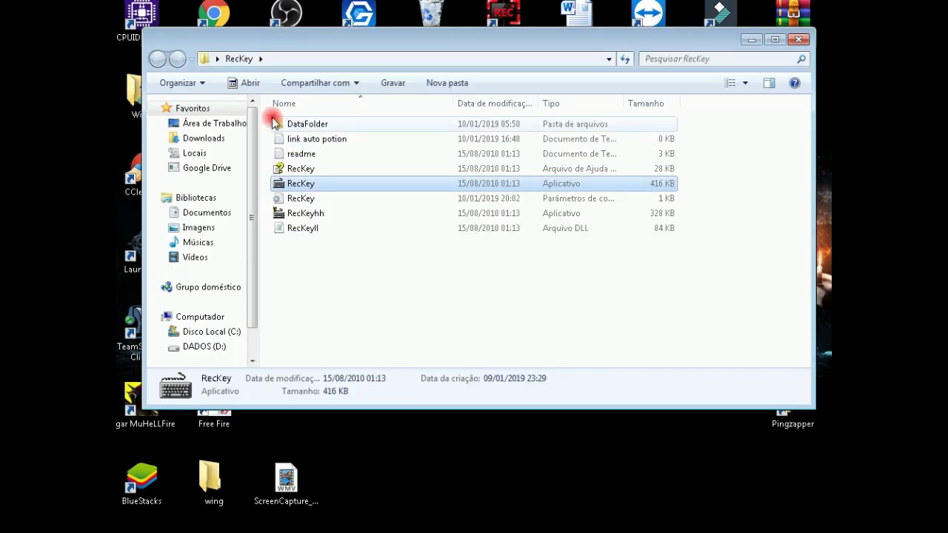
pyautogui.moveTo(263, 112); pyautogui.dragTo(766, 159)
pyautogui.click(518, 311)
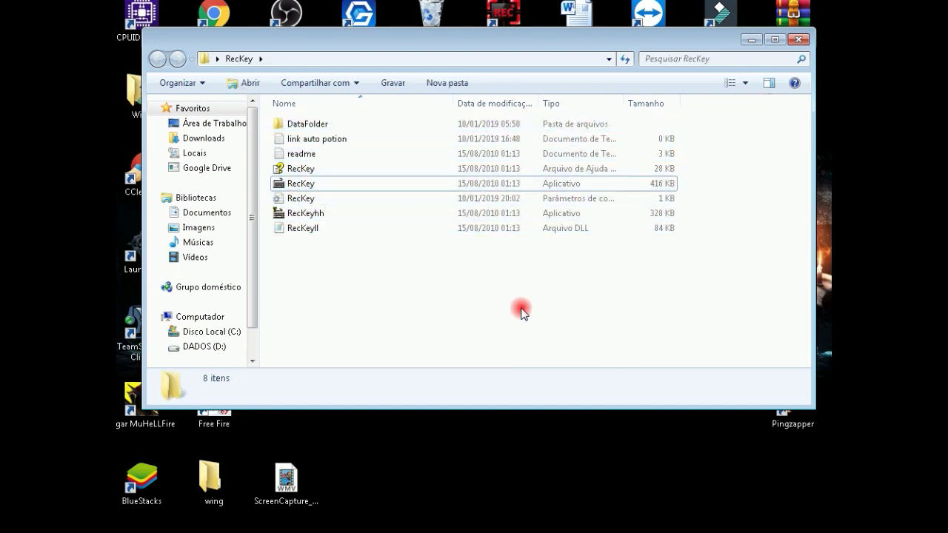
# Launch the RecKey application from its folder, minimise the folder window and reposition the RecKey window on the desktop.
pyautogui.doubleClick(297, 185)
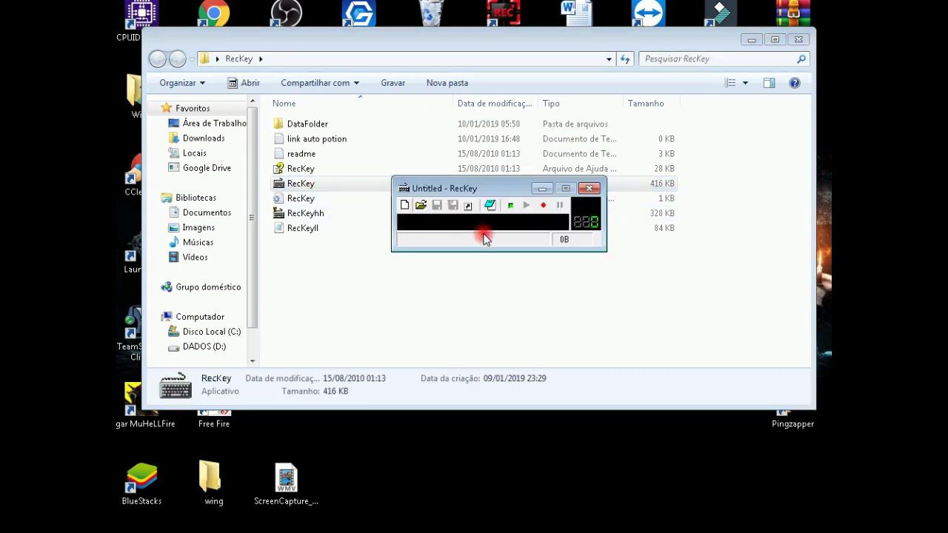
pyautogui.click(749, 39)
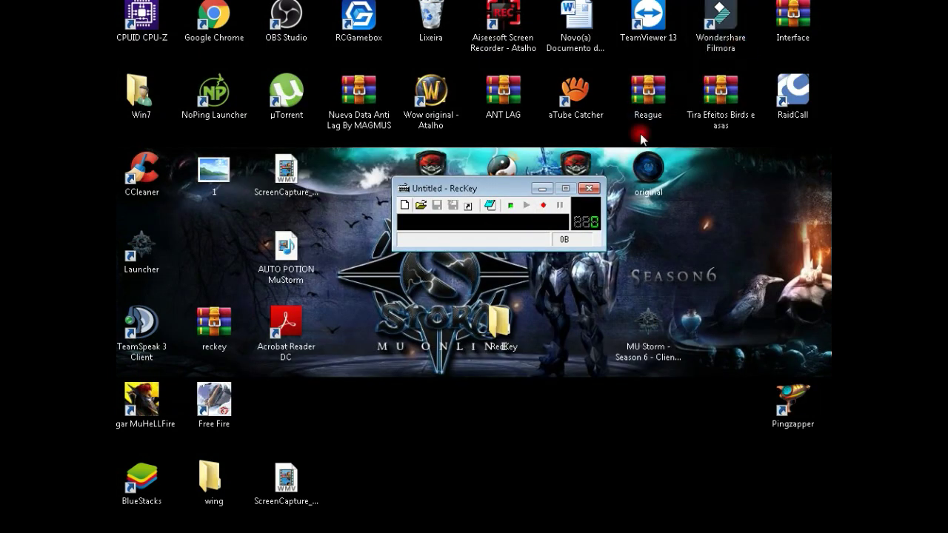
pyautogui.moveTo(512, 189); pyautogui.dragTo(518, 223)
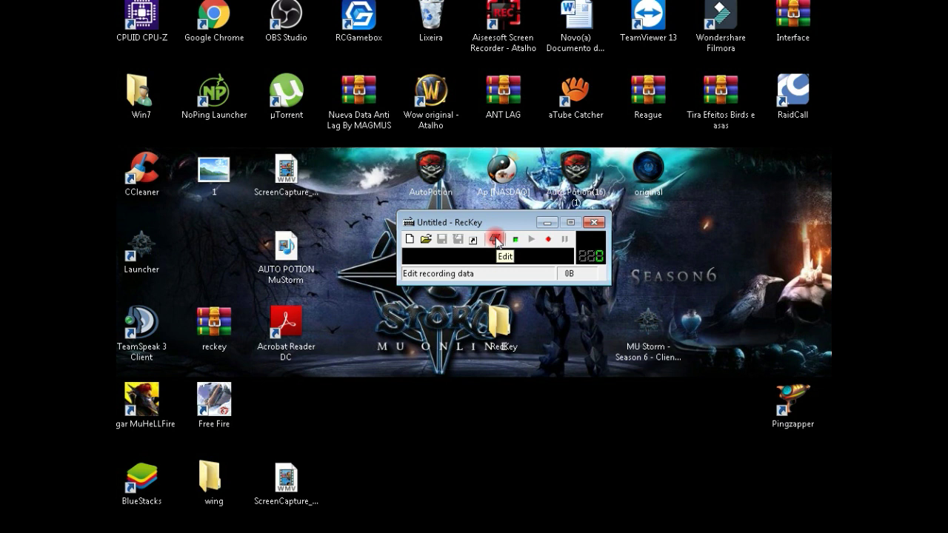
# Open the untitled recording's data for editing and enter a long parenthesised sequence of 1234 groups, extending it by repeatedly pasting the first five.
pyautogui.click(495, 239)
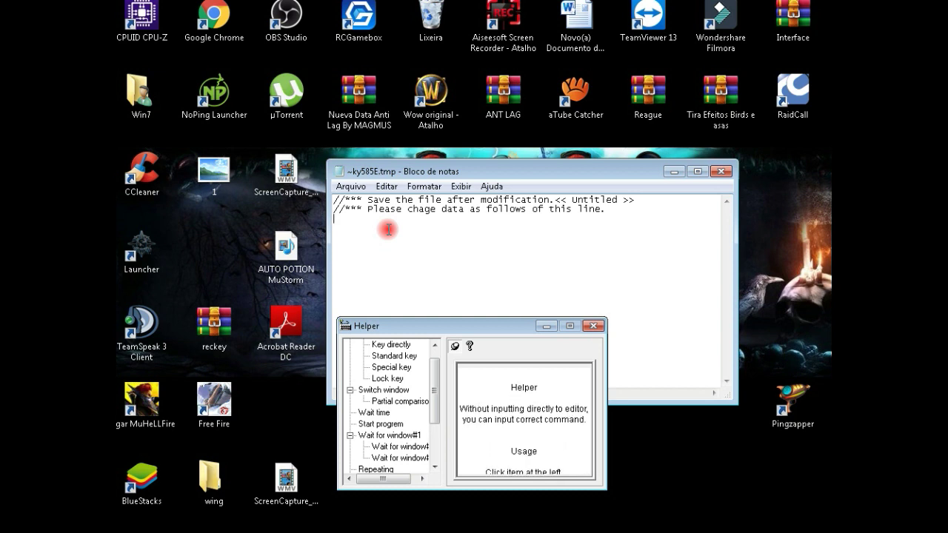
pyautogui.write('()')
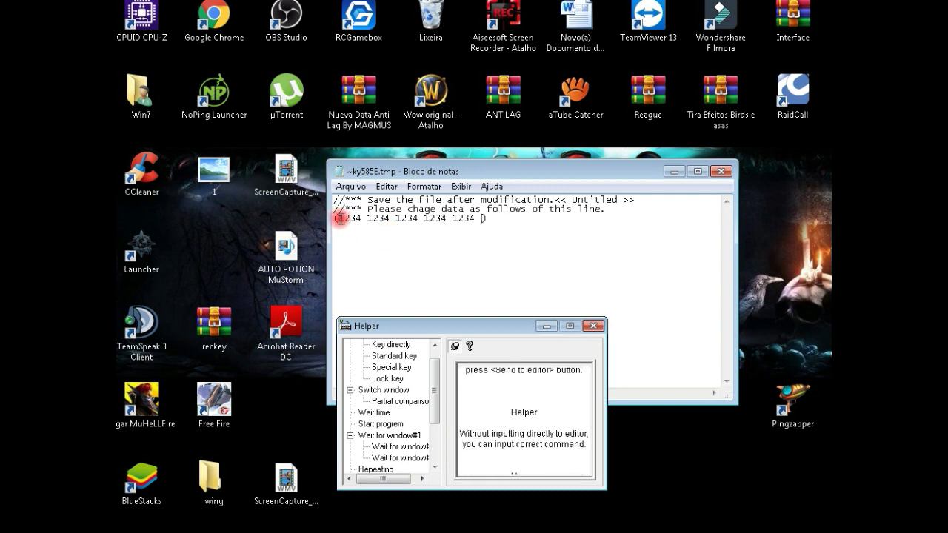
pyautogui.moveTo(339, 218); pyautogui.dragTo(475, 221)
pyautogui.hotkey('ctrl', 'c')
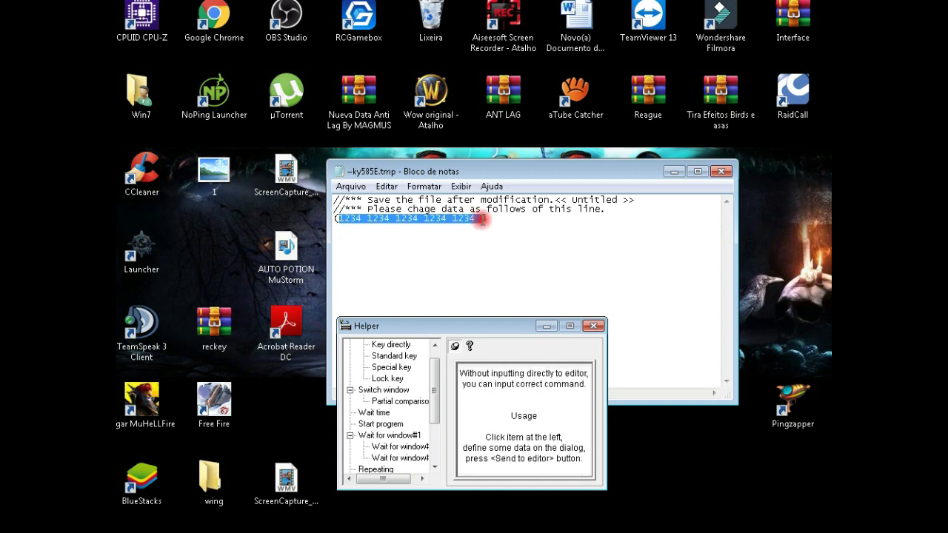
pyautogui.click(485, 218)
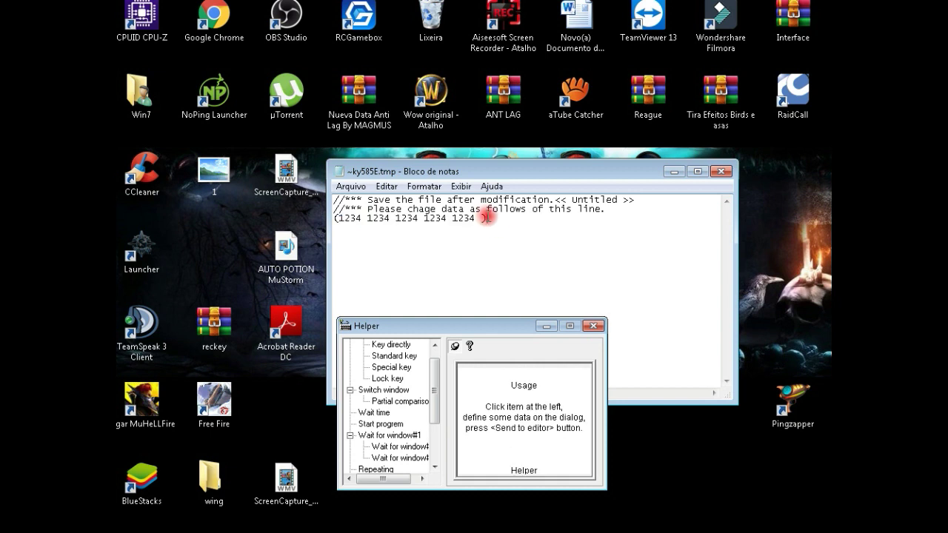
pyautogui.hotkey('ctrl', 'v')
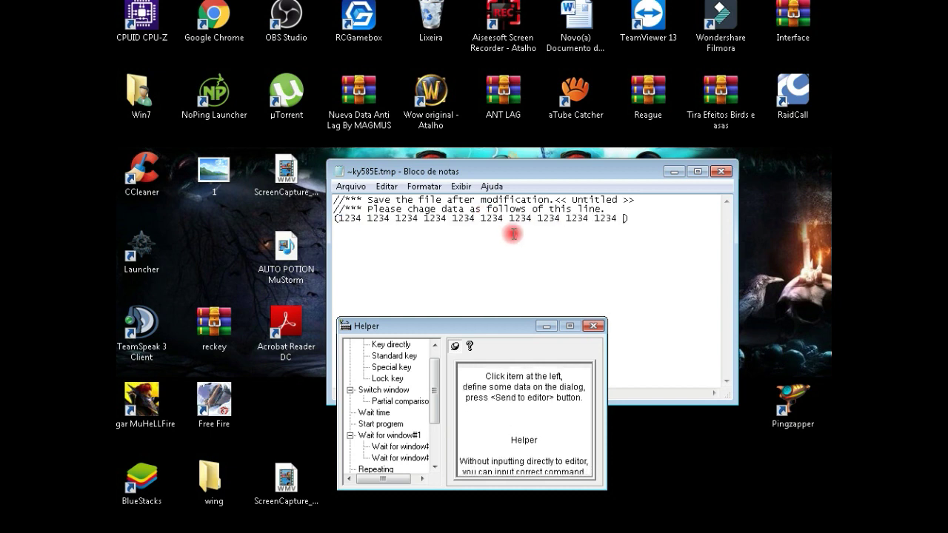
pyautogui.hotkey('ctrl', 'v')
pyautogui.hotkey('ctrl', 'v')
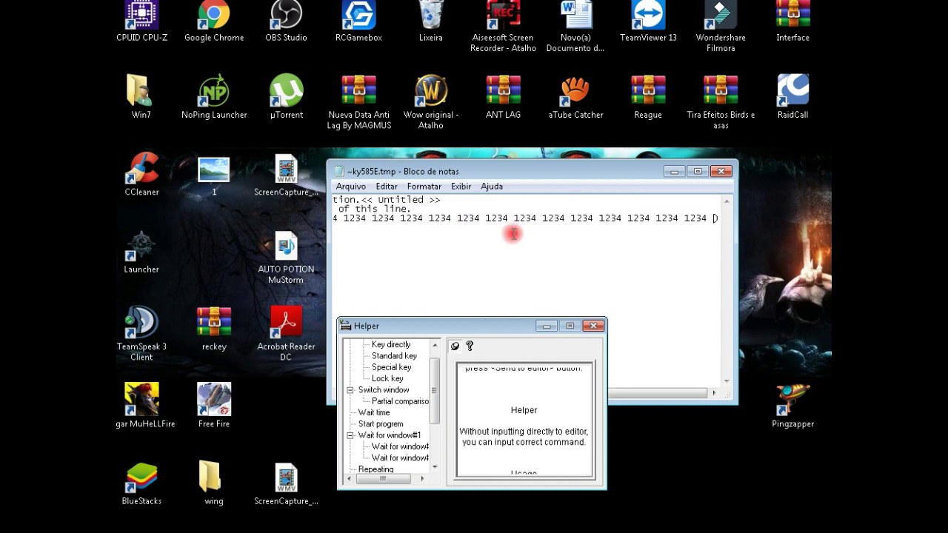
pyautogui.hotkey('ctrl', 'v')
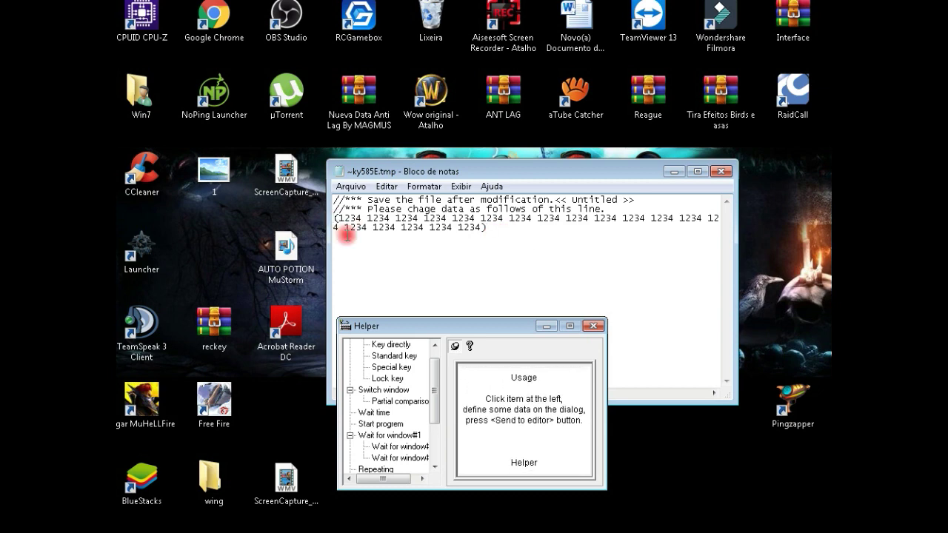
# Insert three <Interval 40> commands before the 1234 sequence using the Helper's Time Interval item, and minimise the Helper.
pyautogui.moveTo(446, 328); pyautogui.dragTo(489, 210)
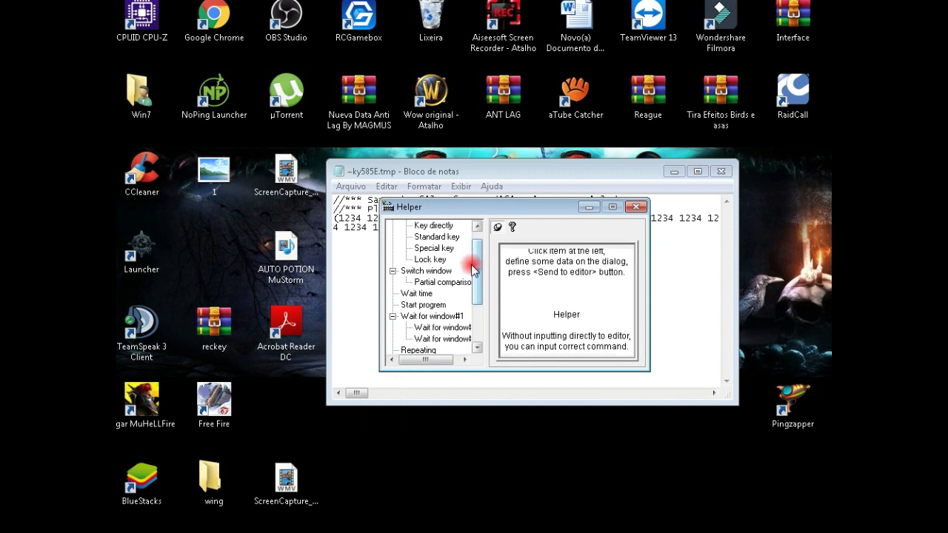
pyautogui.moveTo(475, 259); pyautogui.dragTo(480, 298)
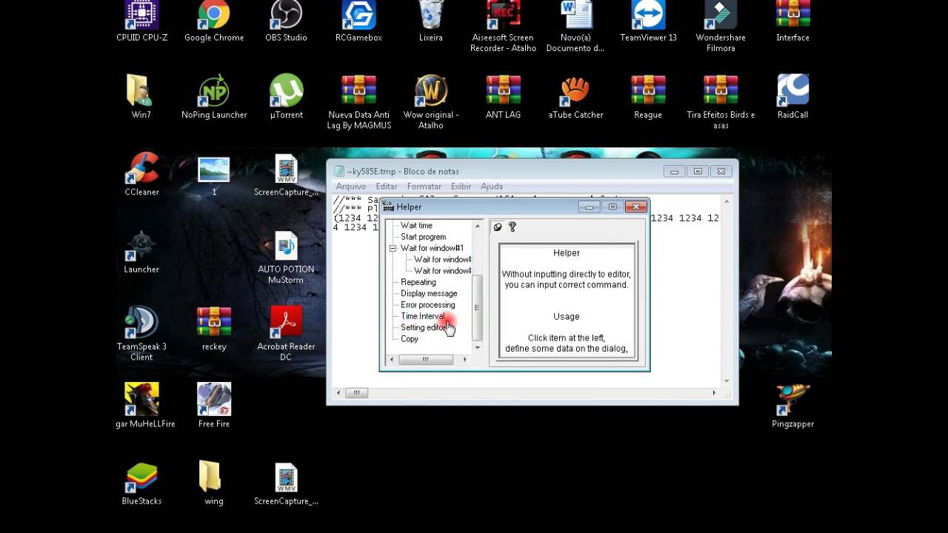
pyautogui.click(423, 317)
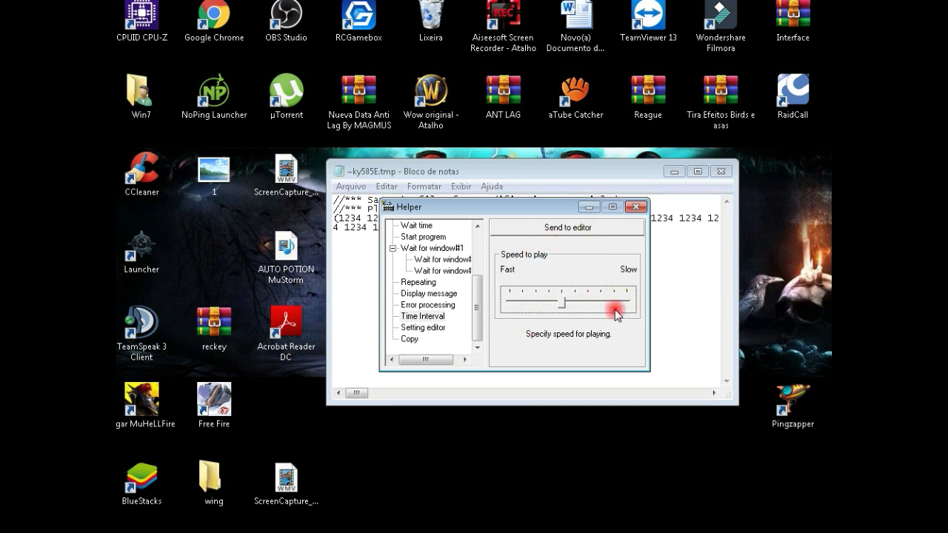
pyautogui.click(564, 229)
pyautogui.click(518, 171)
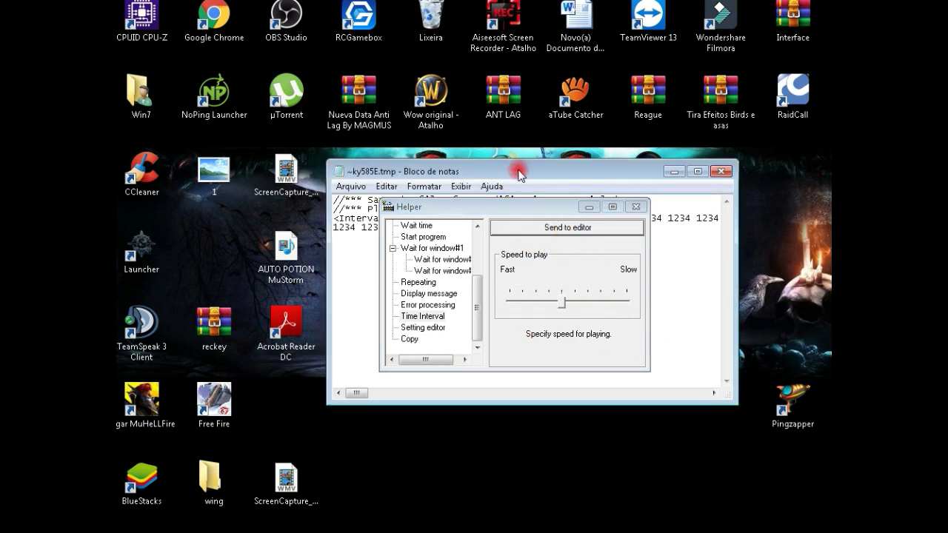
pyautogui.click(534, 228)
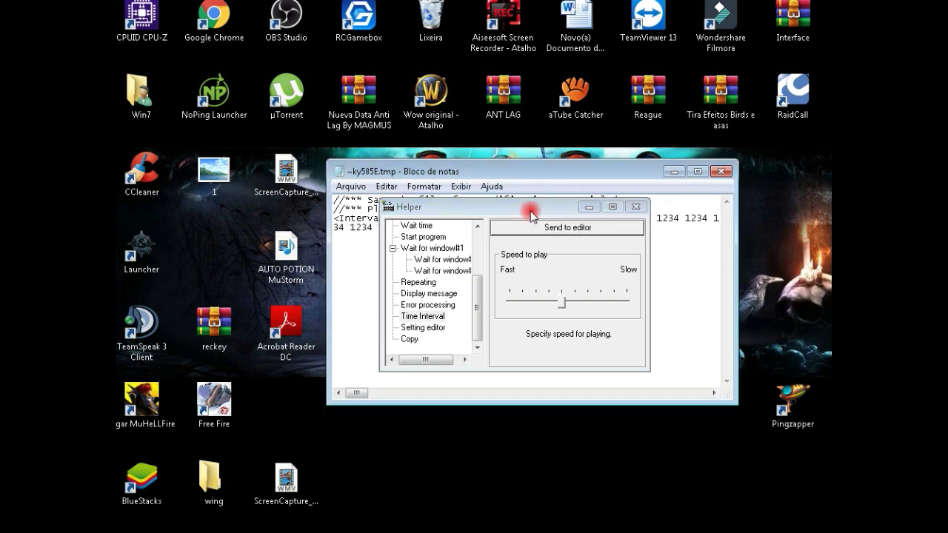
pyautogui.click(550, 230)
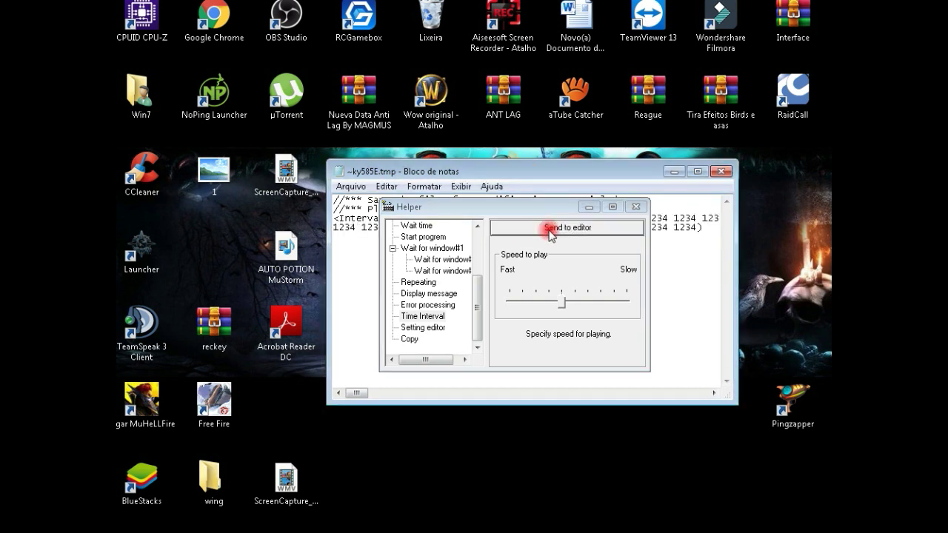
pyautogui.click(589, 206)
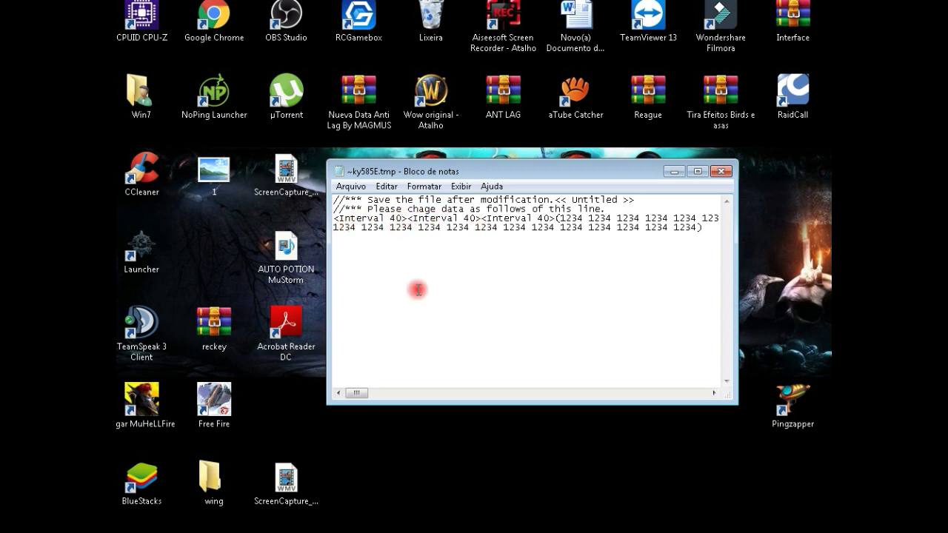
# Set all three Interval commands to 5 and close the editor with the changes saved.
pyautogui.press('BackSpace')
pyautogui.press('BackSpace')
pyautogui.write('5')
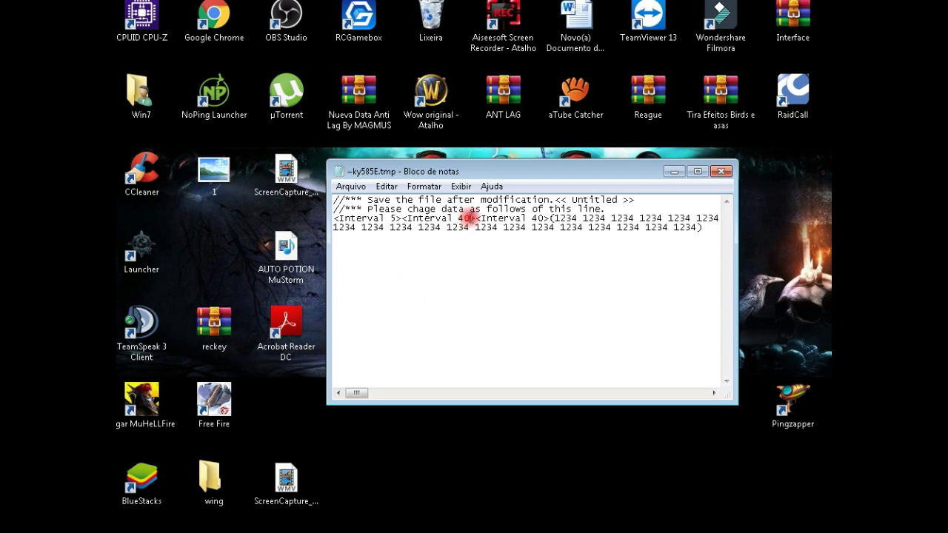
pyautogui.click(469, 218)
pyautogui.press('BackSpace')
pyautogui.press('BackSpace')
pyautogui.write('5')
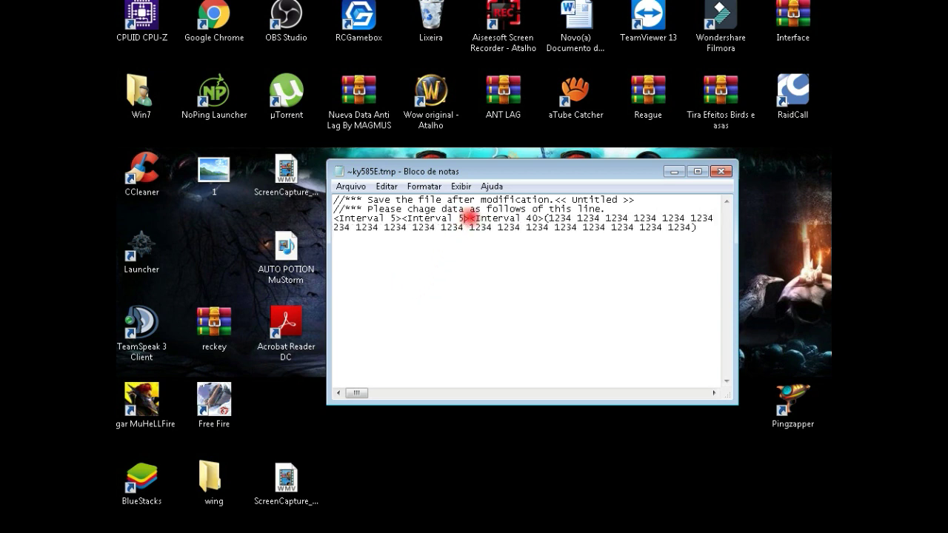
pyautogui.click(537, 218)
pyautogui.press('BackSpace')
pyautogui.press('BackSpace')
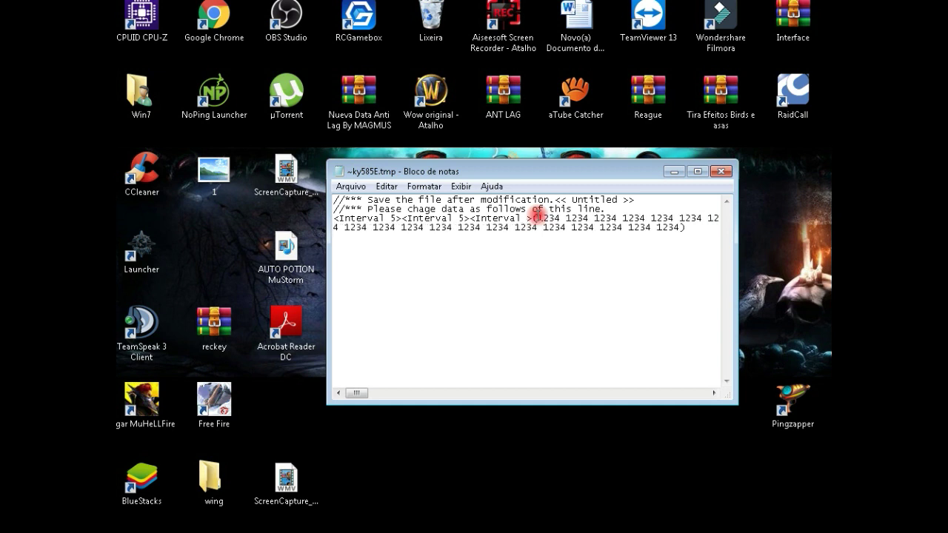
pyautogui.write('5')
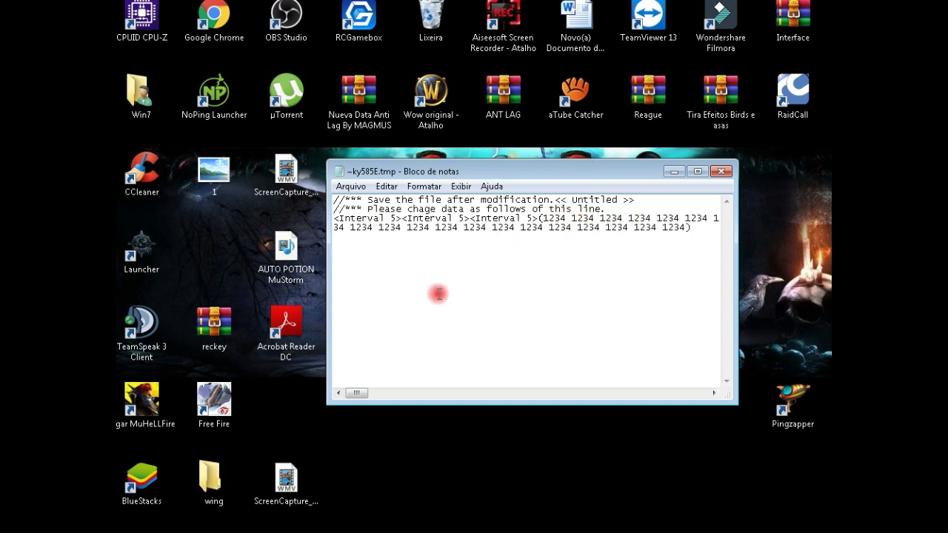
pyautogui.click(721, 173)
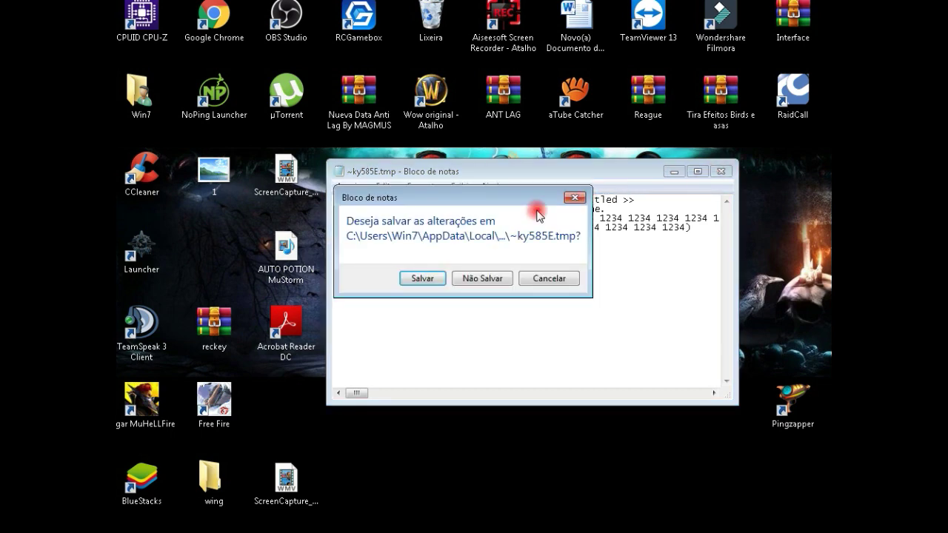
pyautogui.click(422, 279)
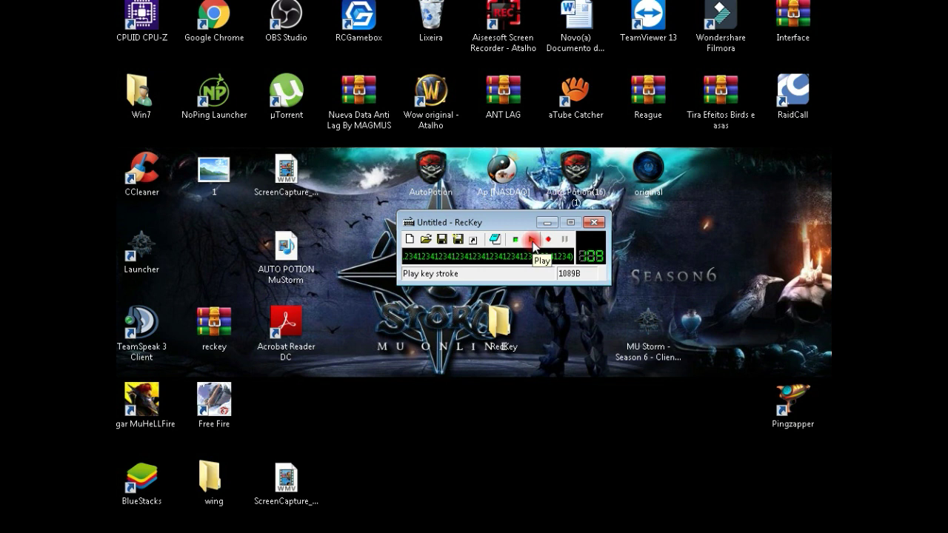
# Open the Save As dialog for the untitled macro, cancel it, and close RecKey without saving.
pyautogui.click(459, 240)
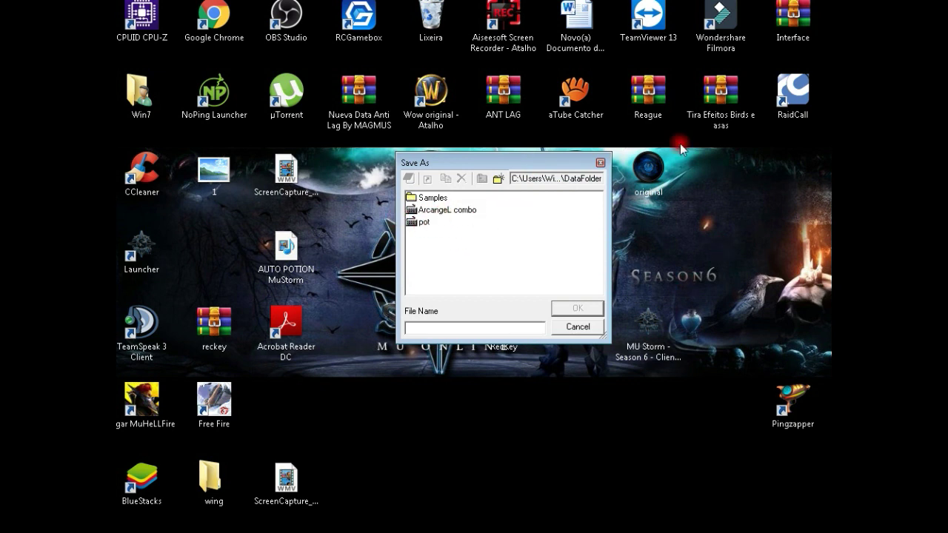
pyautogui.click(600, 162)
pyautogui.click(599, 222)
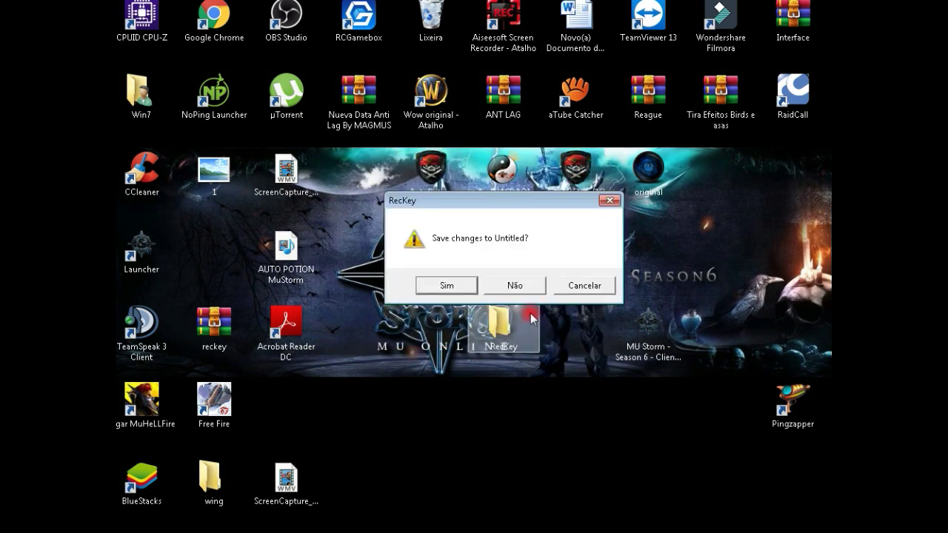
pyautogui.click(497, 287)
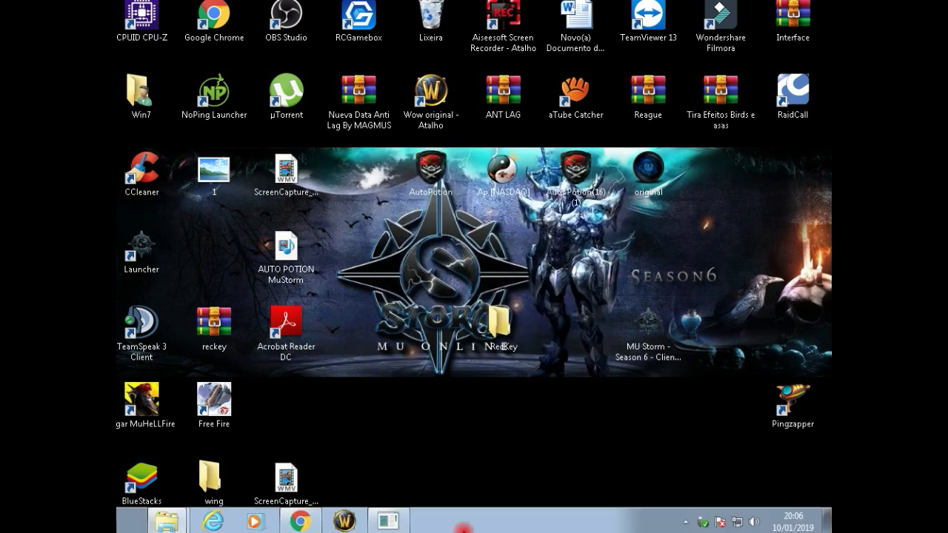
# Relaunch RecKey from its desktop folder and open the saved ArcangeL combo macro.
pyautogui.click(388, 522)
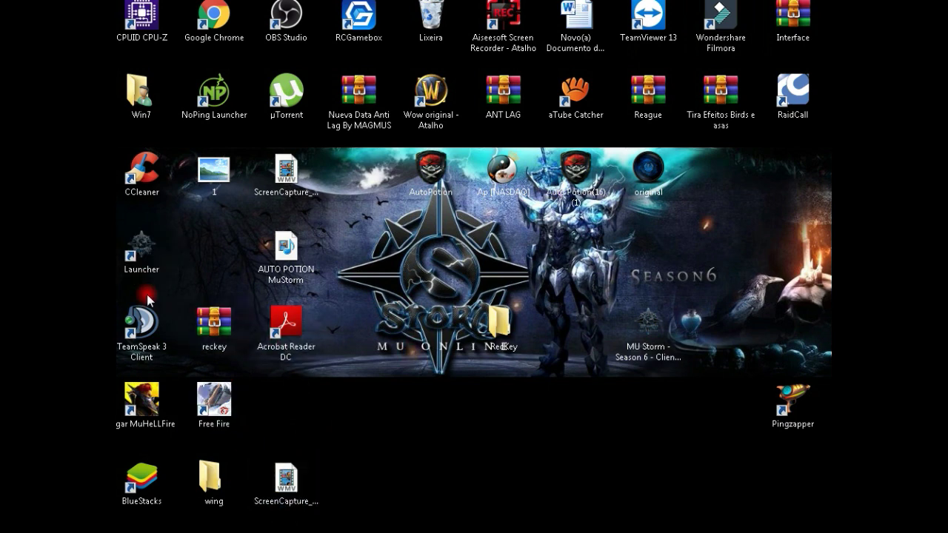
pyautogui.doubleClick(498, 325)
pyautogui.doubleClick(300, 183)
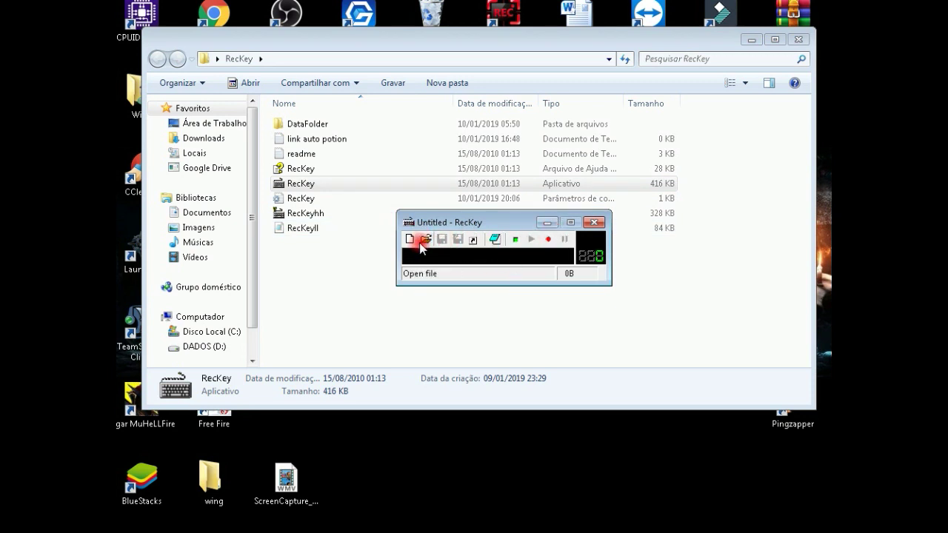
pyautogui.click(426, 239)
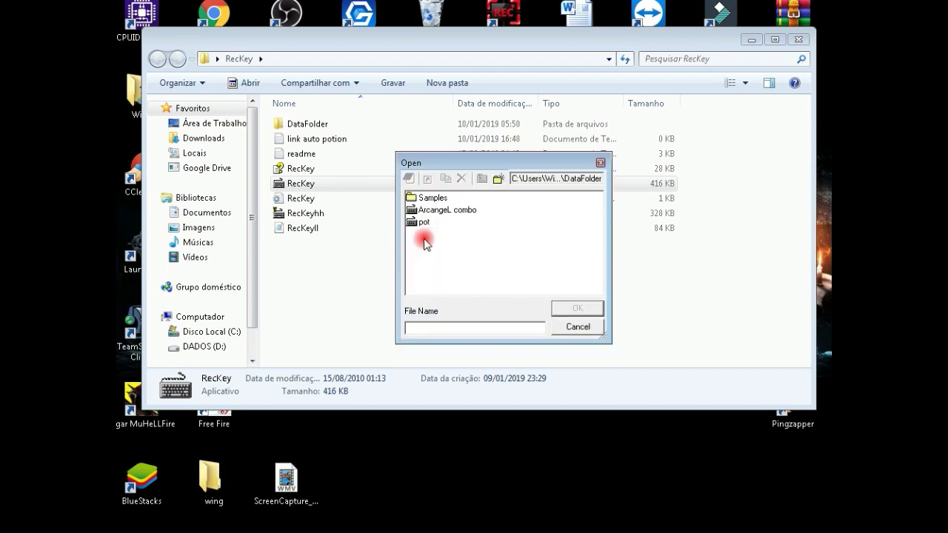
pyautogui.click(448, 210)
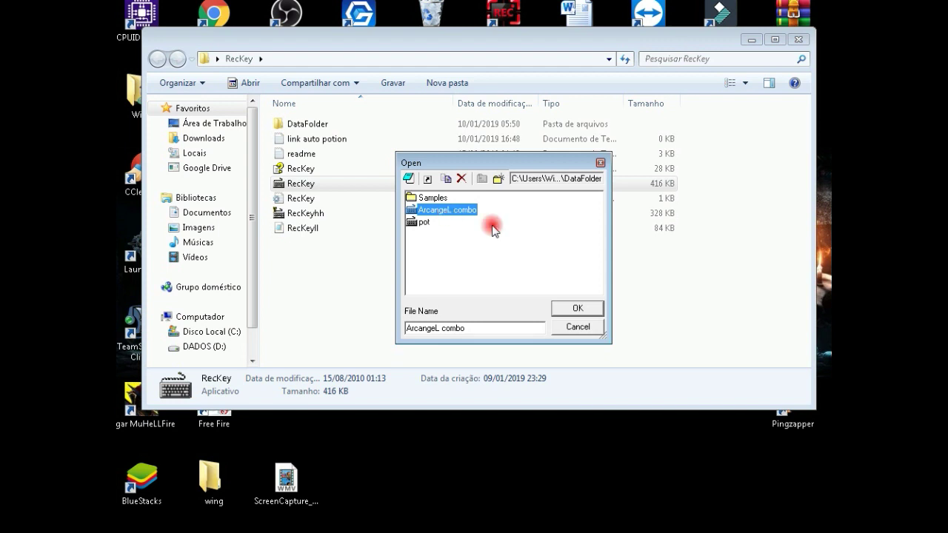
pyautogui.click(584, 308)
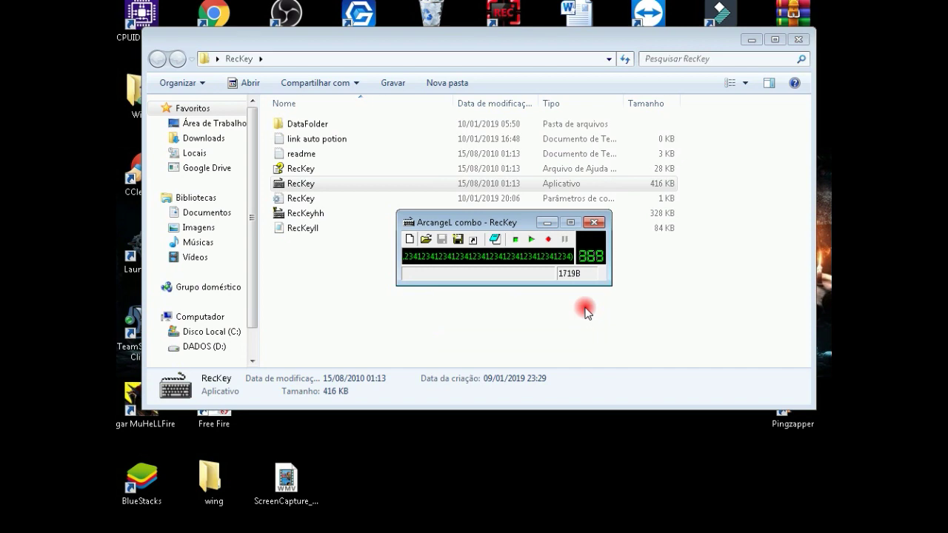
# Minimise the RecKey folder window and switch to the MU Online game.
pyautogui.click(752, 41)
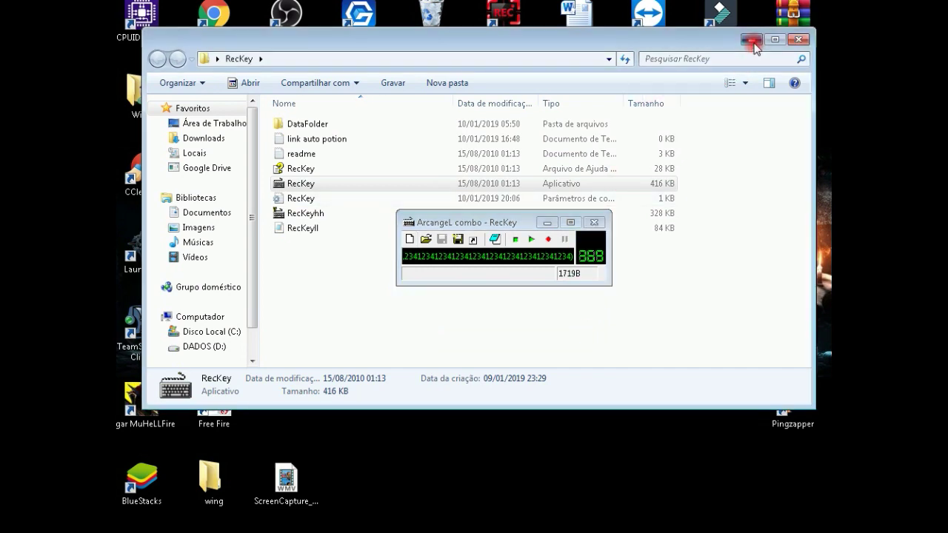
pyautogui.click(752, 41)
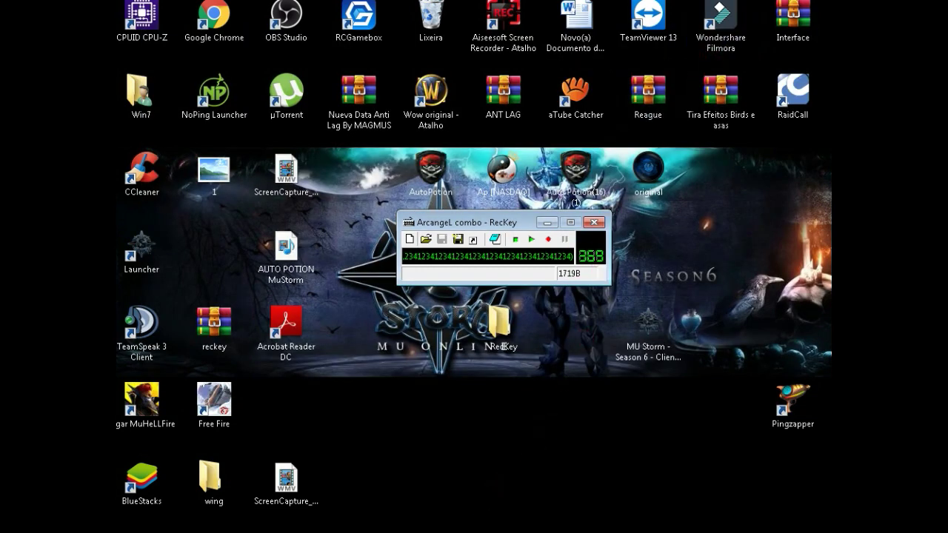
pyautogui.moveTo(393, 524)
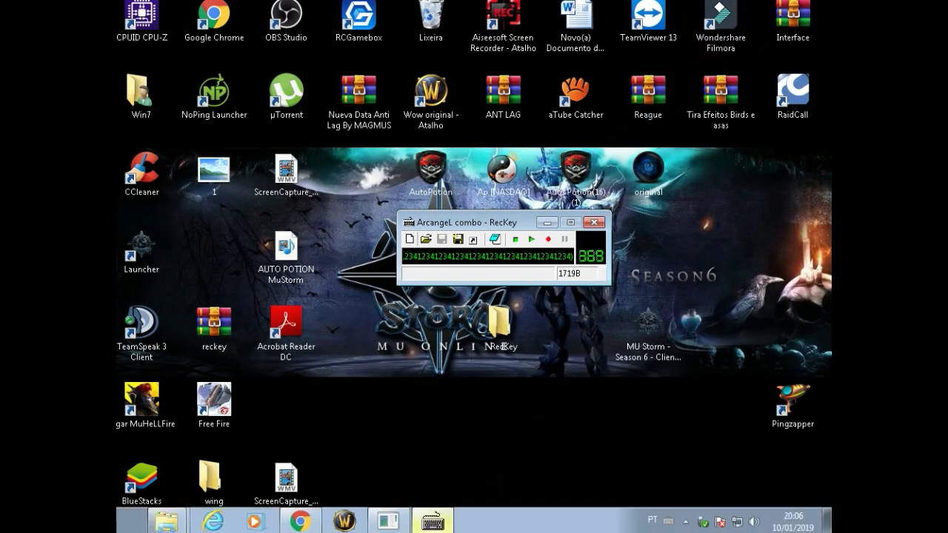
pyautogui.click(393, 523)
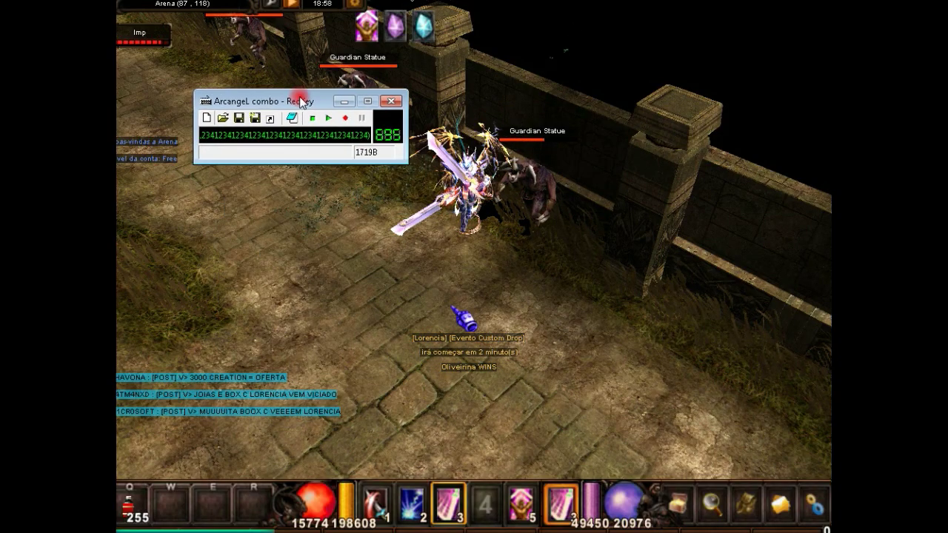
# Move the RecKey window aside, minimise it, and attack the Guardian Statue with skill 3.
pyautogui.moveTo(296, 99); pyautogui.dragTo(247, 89)
pyautogui.click(286, 93)
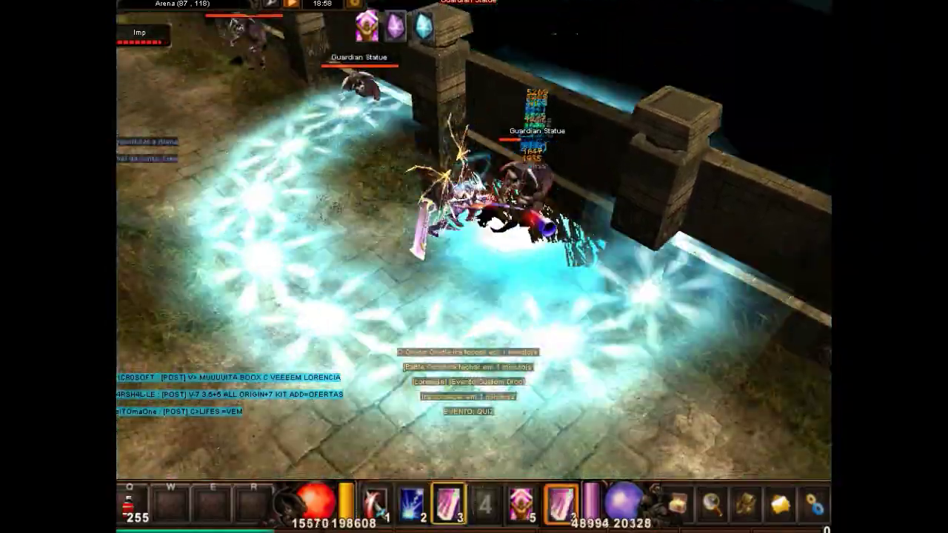
pyautogui.press('3')
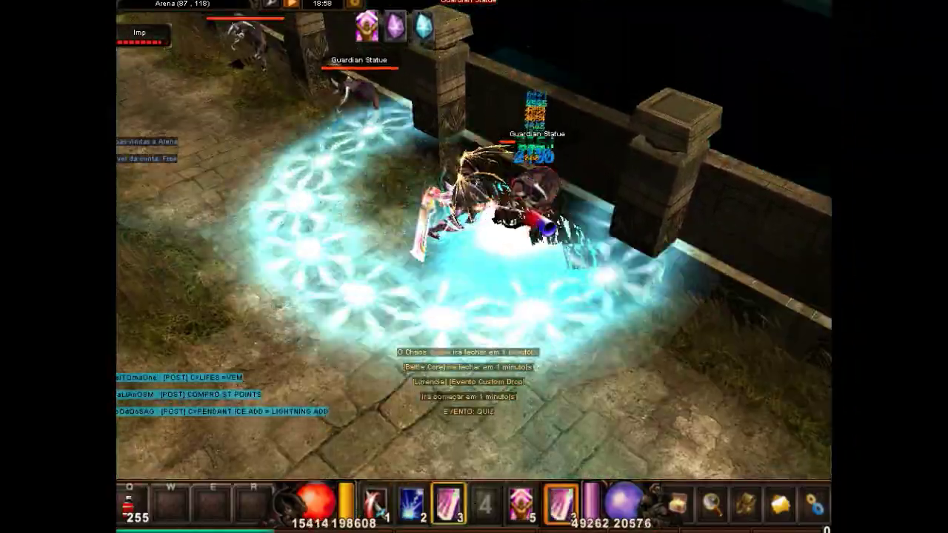